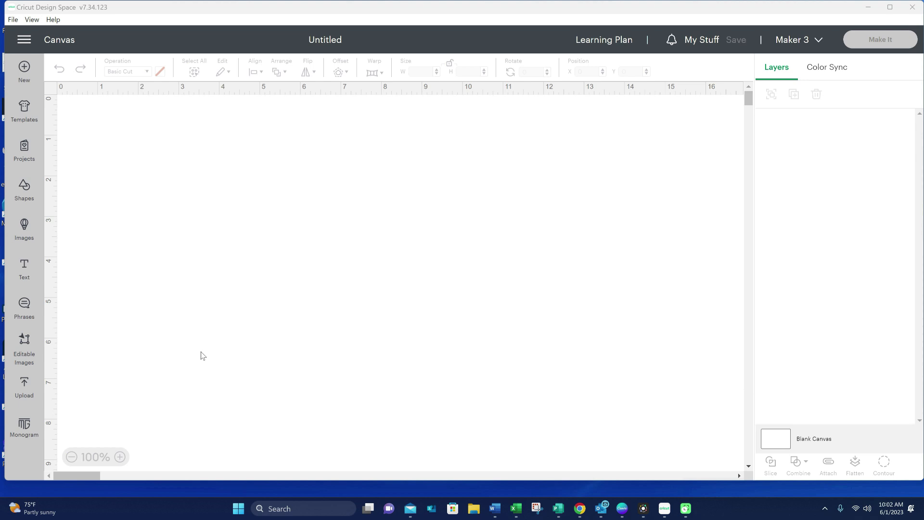
- Upload the Basic 4 1-2 x 9 1-2 envelope file from its subfolder in Pictures > Crafts > Envelopes as a cut image
click(23, 384)
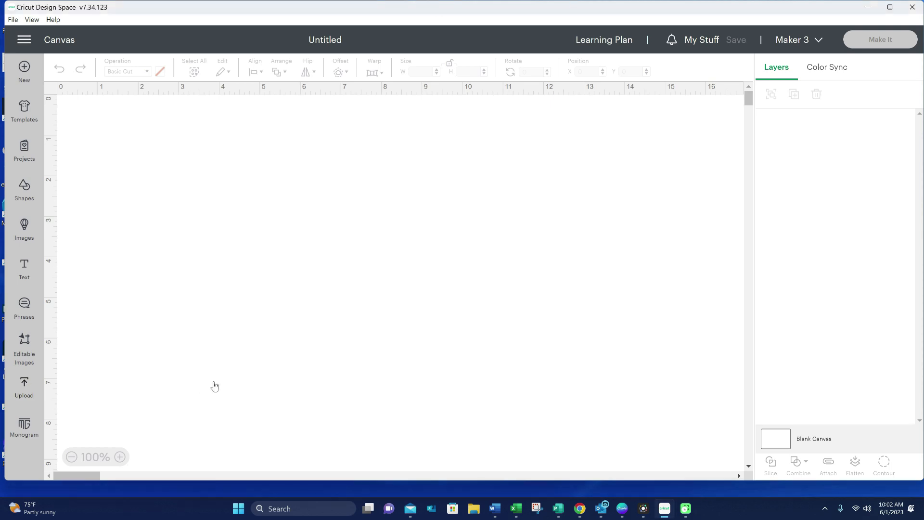
click(97, 215)
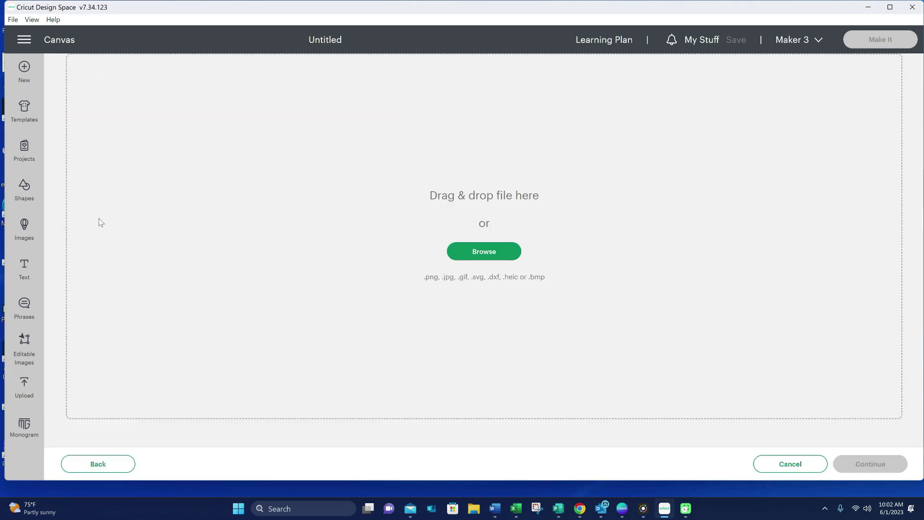
click(486, 250)
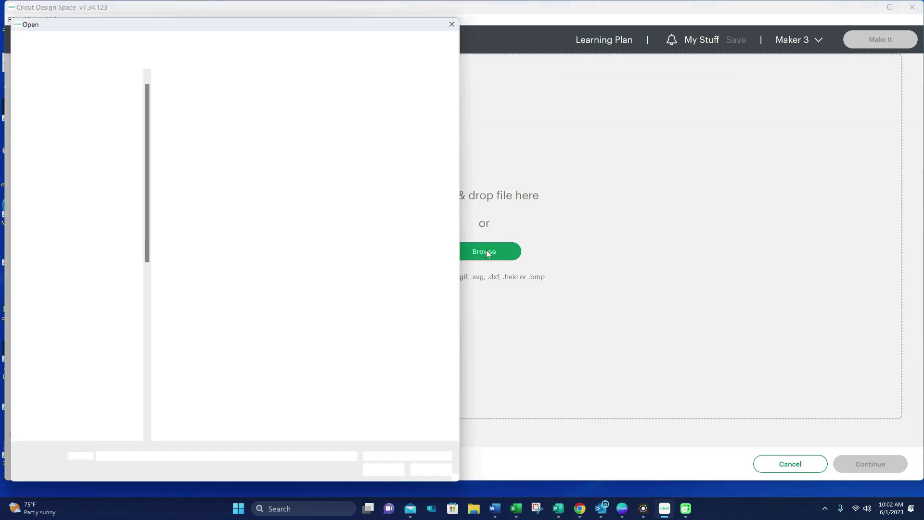
double_click(376, 232)
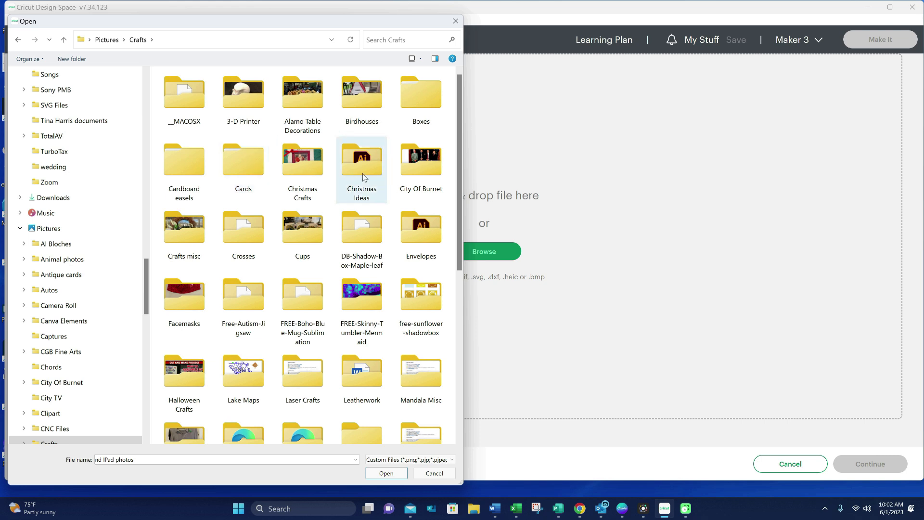
double_click(420, 237)
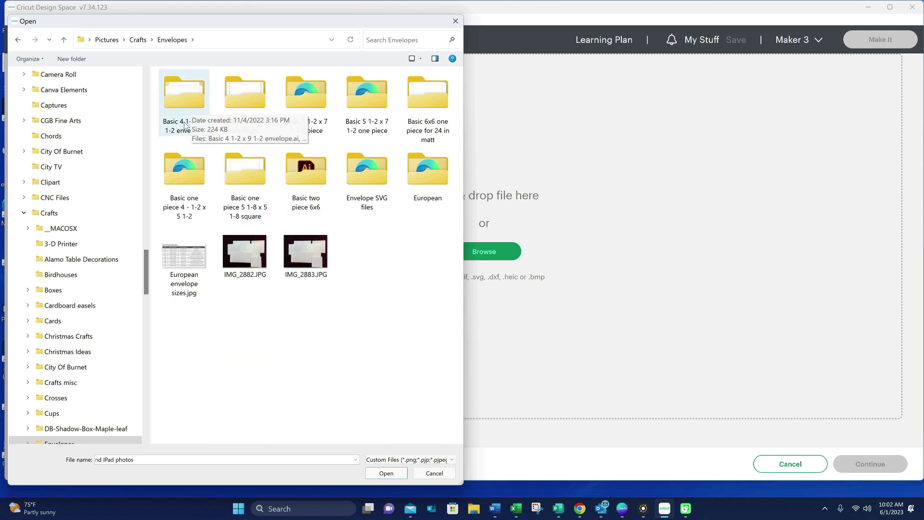
double_click(187, 94)
double_click(243, 104)
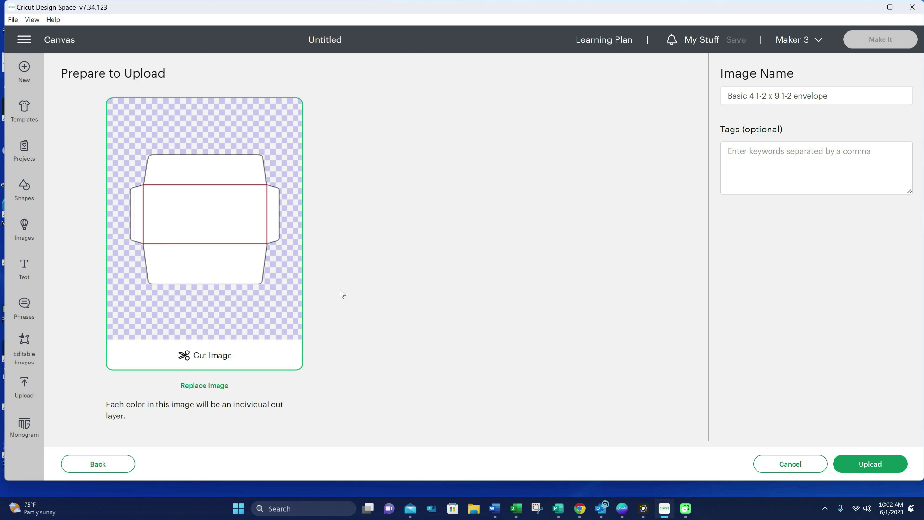
click(890, 465)
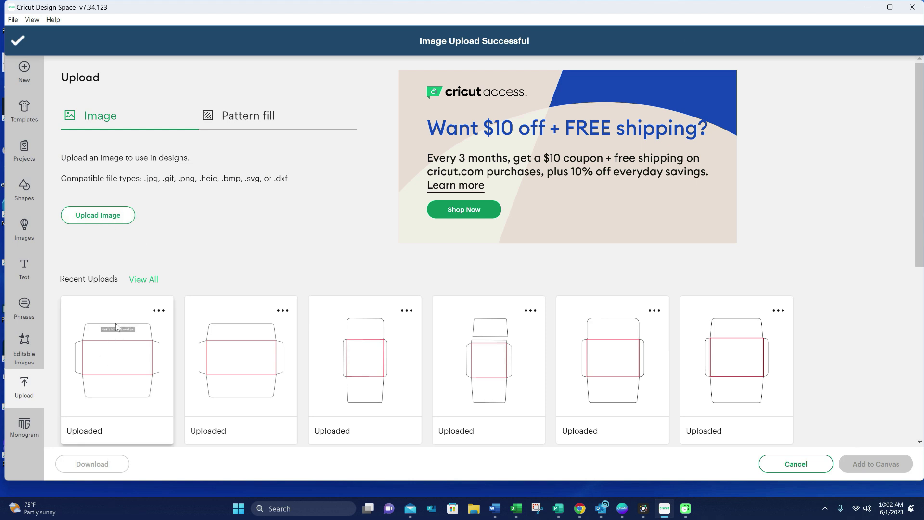
- Add the newly uploaded envelope to the canvas and move it to about X 3.08, Y 0.91 in
click(107, 304)
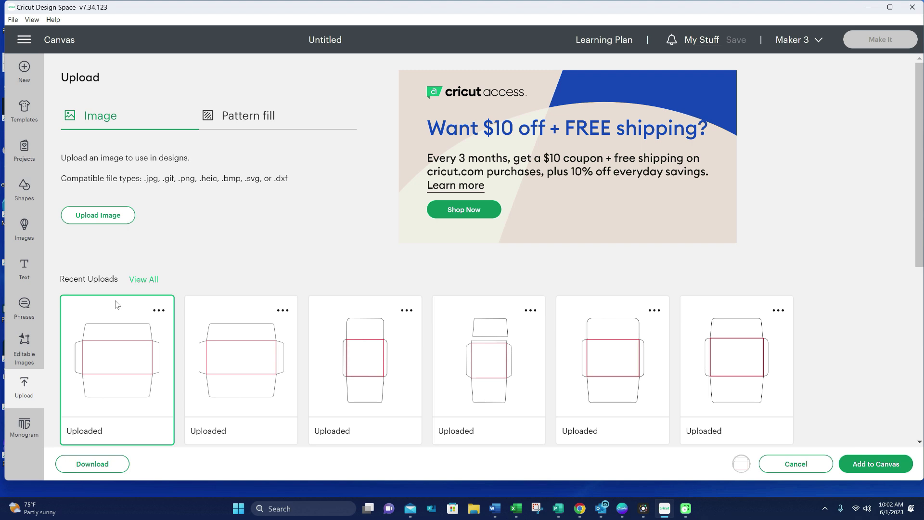
click(875, 465)
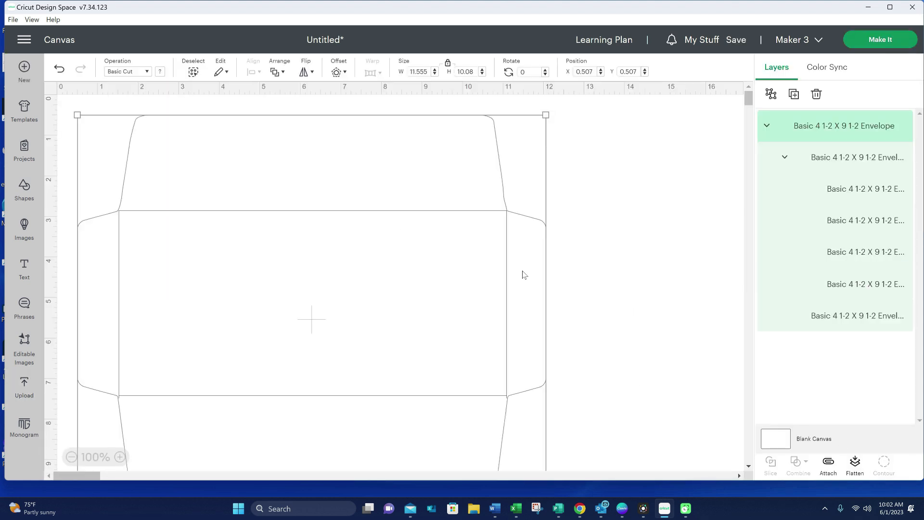
click(71, 456)
drag(301, 291, 368, 297)
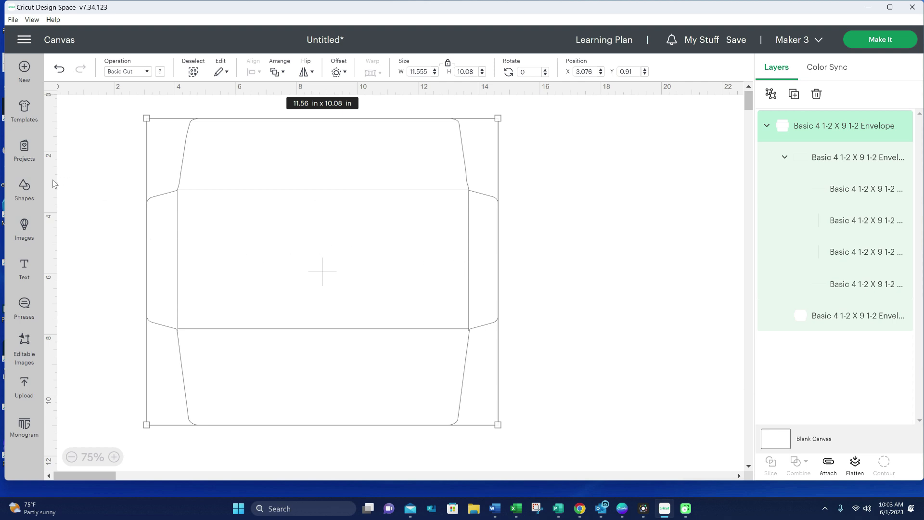
- Insert a square with unlocked proportions and resize it to 9.5 in wide by 4.5 in high
click(25, 188)
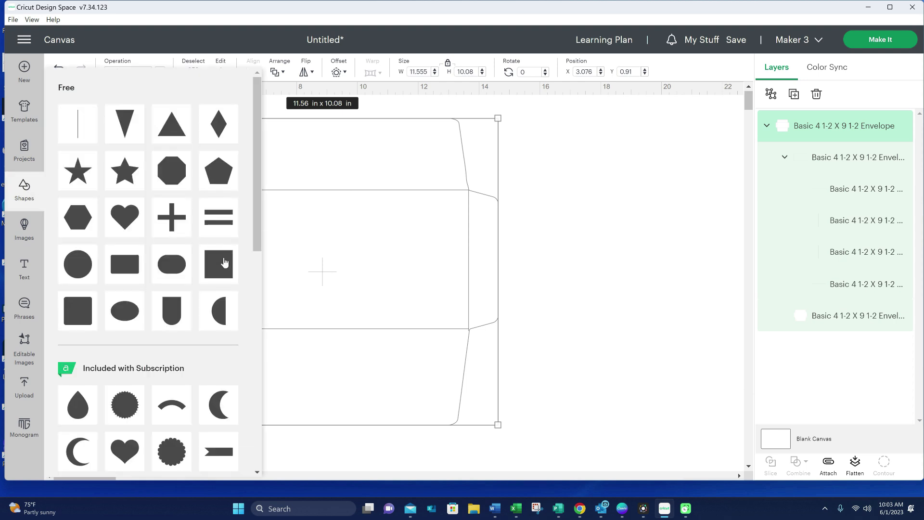
click(218, 264)
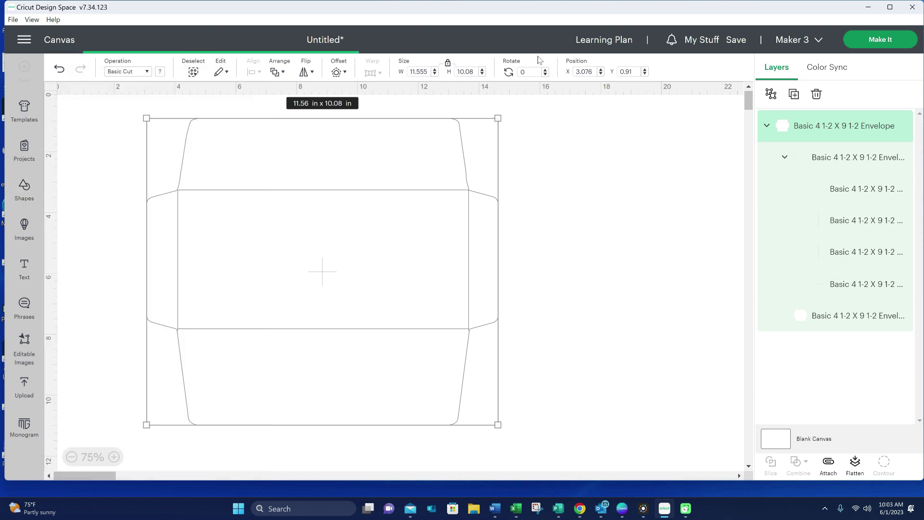
click(450, 66)
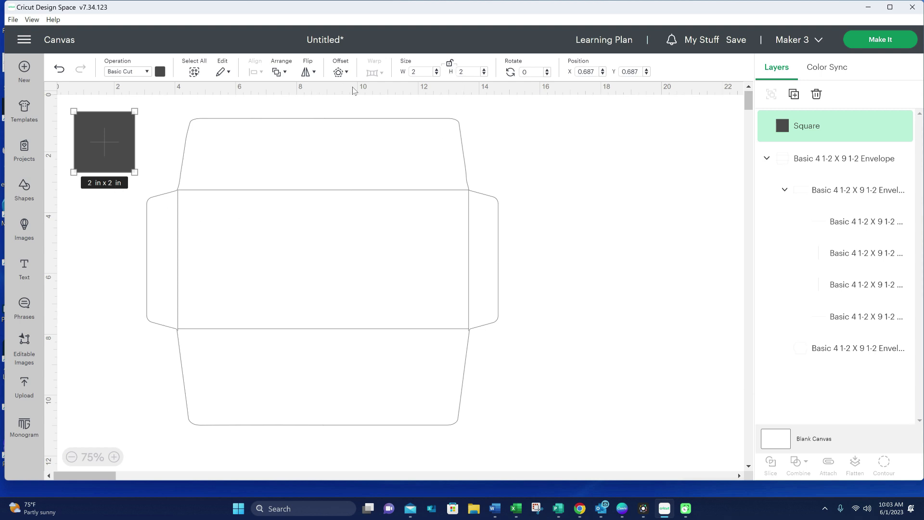
double_click(426, 74)
key(Tab)
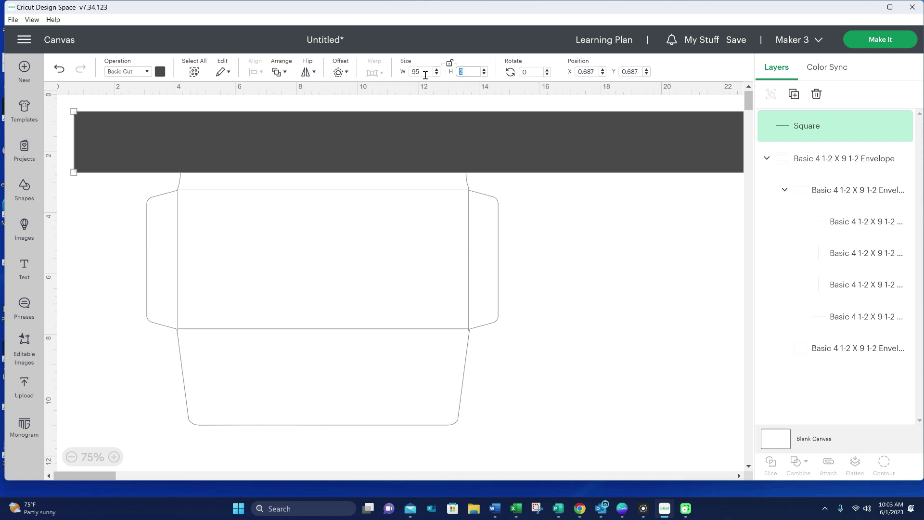
key(Return)
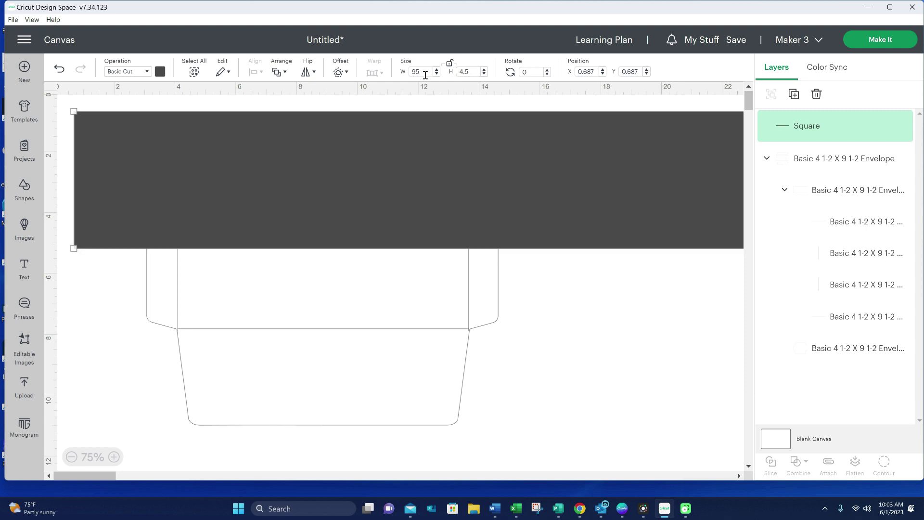
click(430, 76)
key(Return)
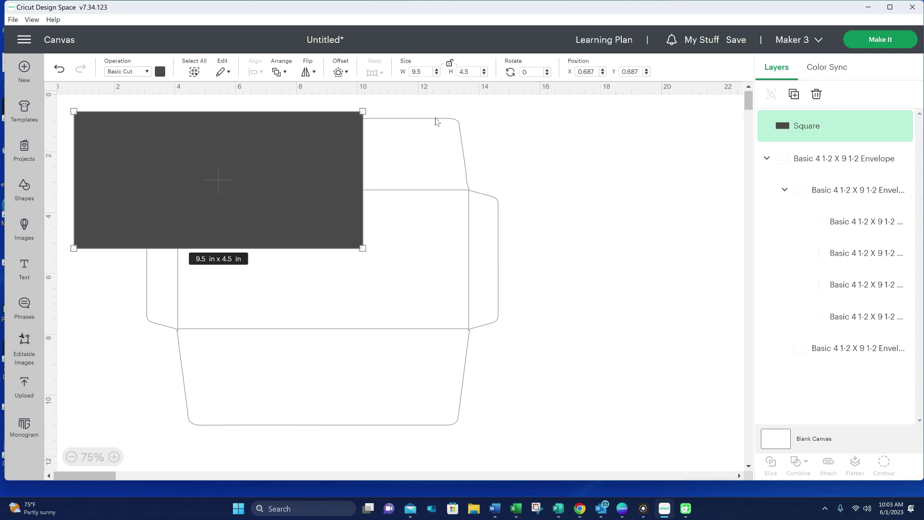
- Lay the rectangle over the envelope's centre panel to compare their sizes, and delete it after the check
drag(171, 195, 276, 276)
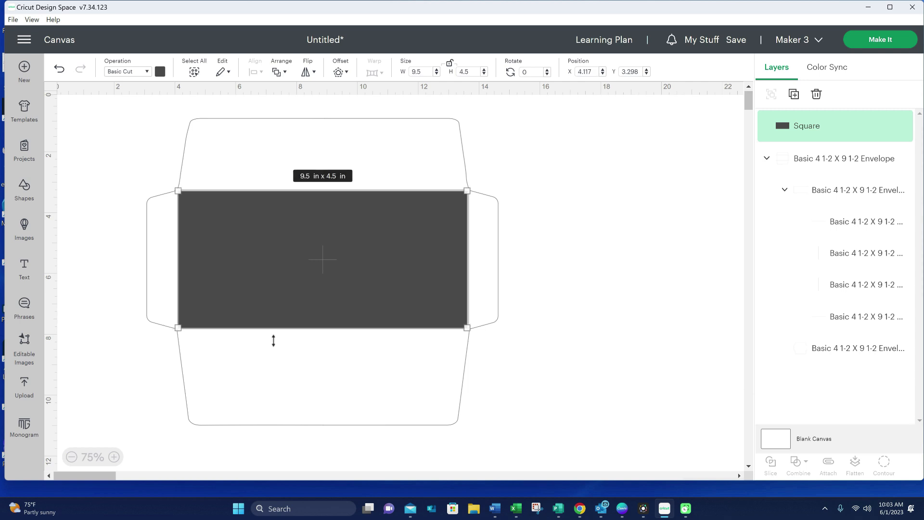
click(579, 303)
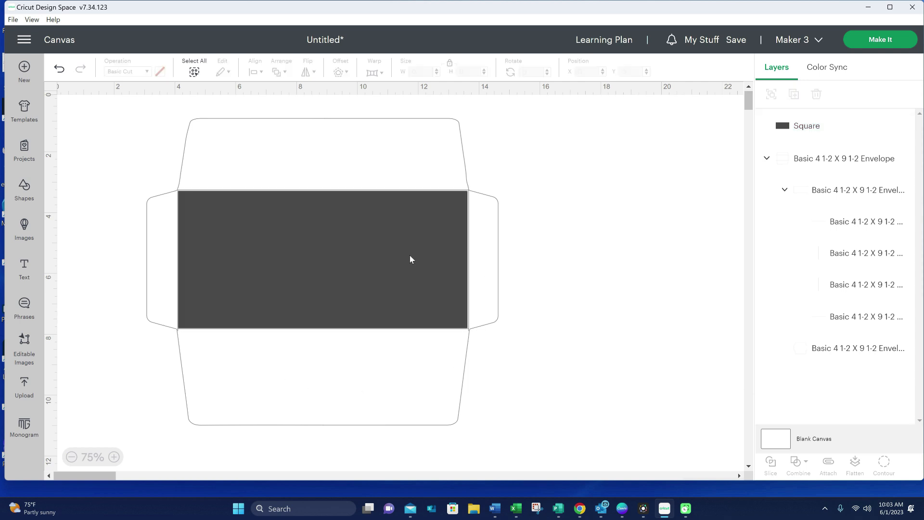
click(387, 254)
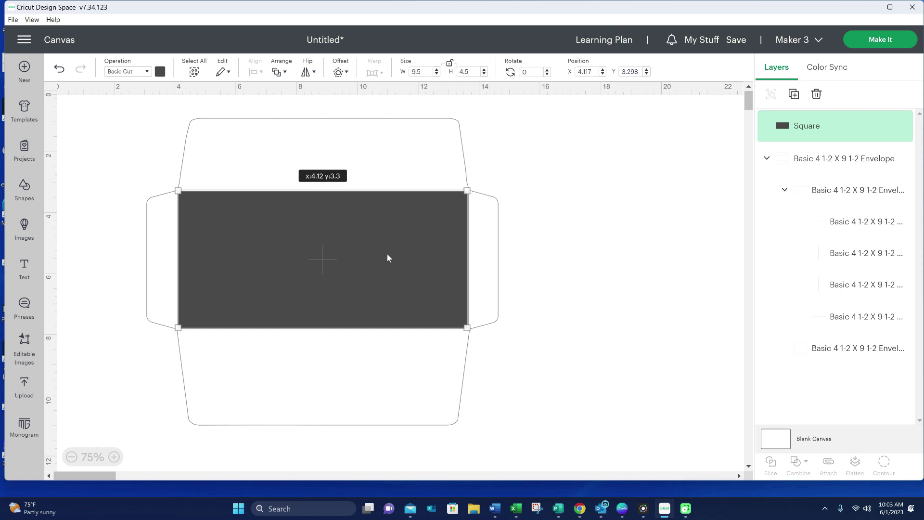
drag(327, 263, 622, 330)
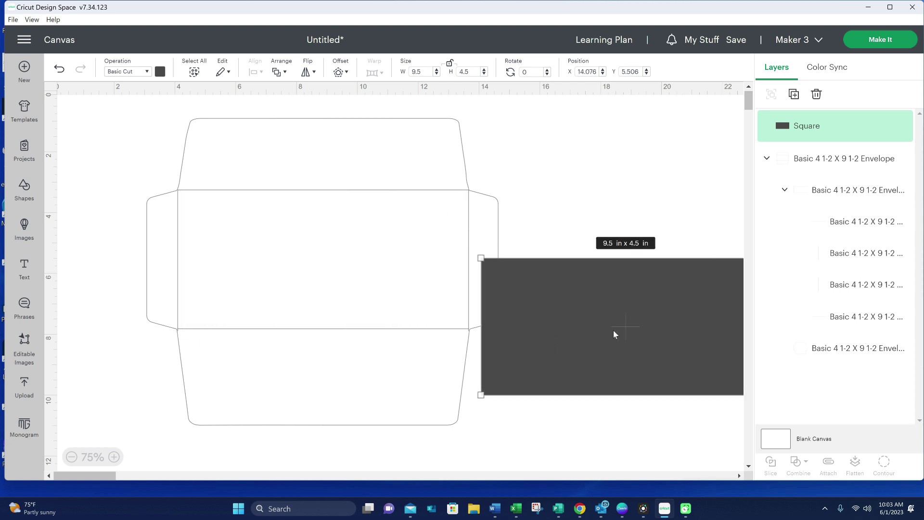
key(Delete)
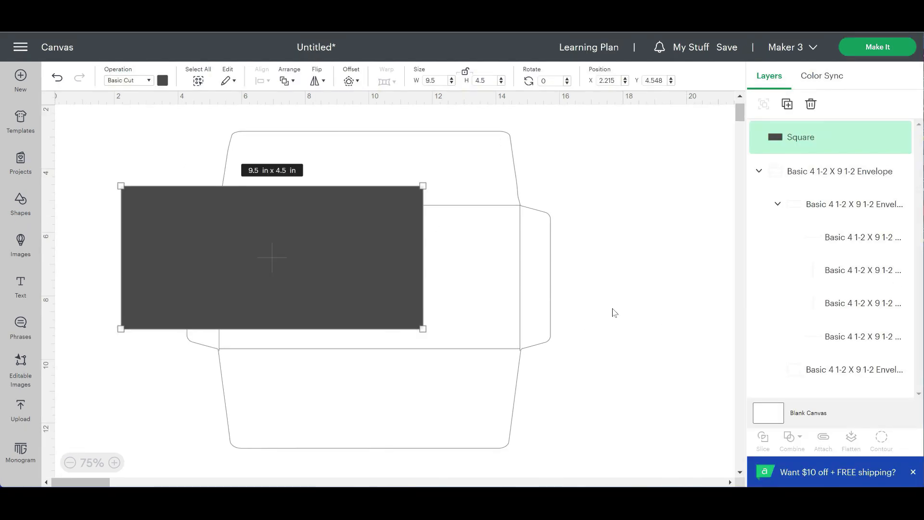
- Shrink the envelope to about 9.7 x 8.46 in and align the rectangle with its centre panel's upper-left corner
click(507, 160)
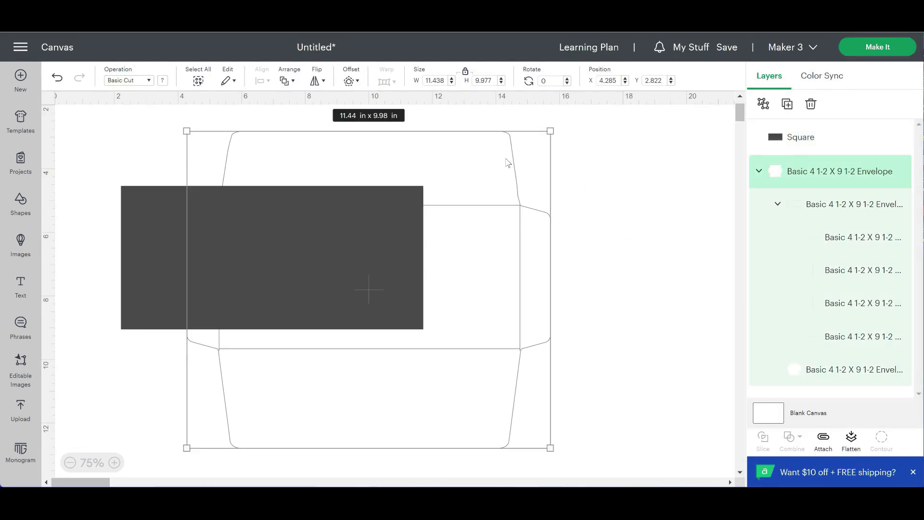
drag(548, 133, 495, 179)
click(533, 193)
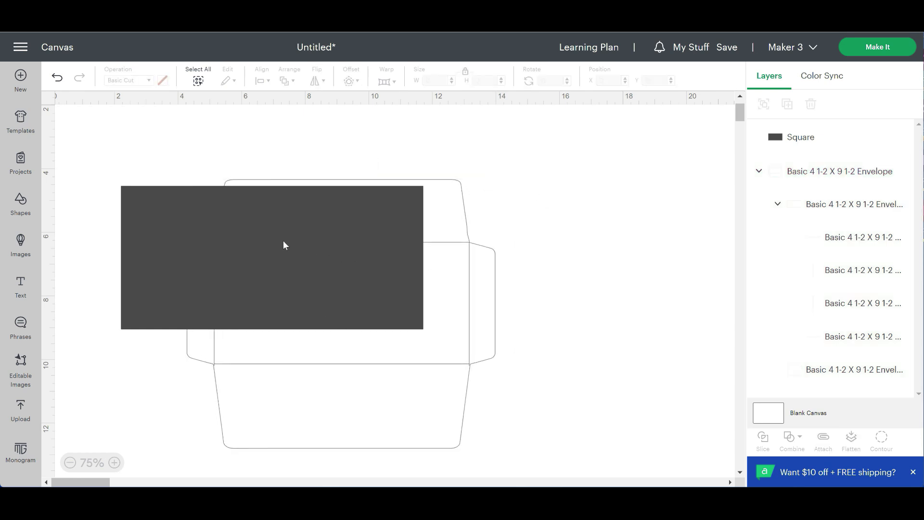
drag(229, 229, 319, 280)
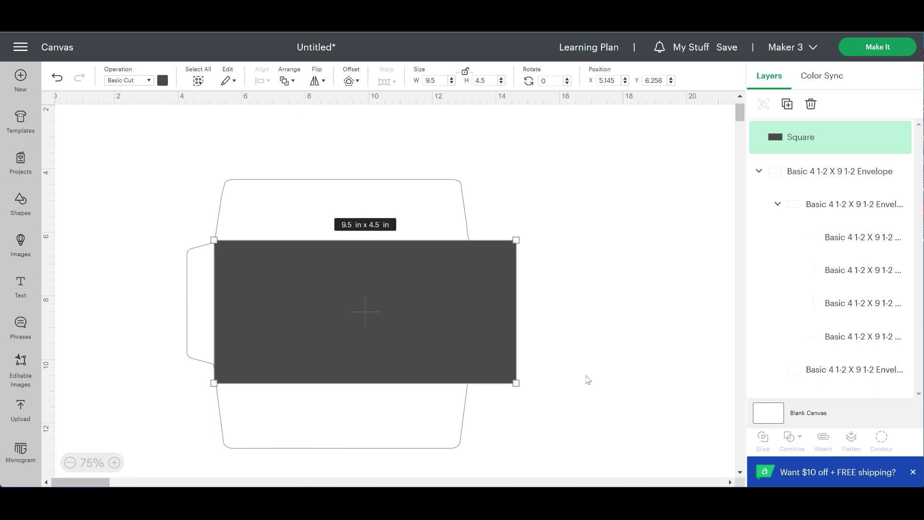
scroll(588, 376, down, 1)
click(536, 374)
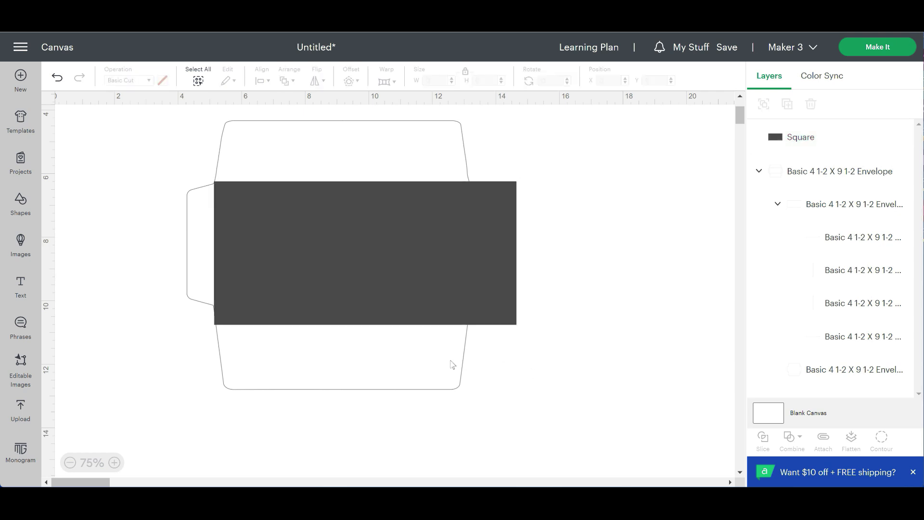
- Enlarge the envelope proportionally until its centre panel matches the 9.5 x 4.5 in rectangle, and delete the rectangle
click(447, 364)
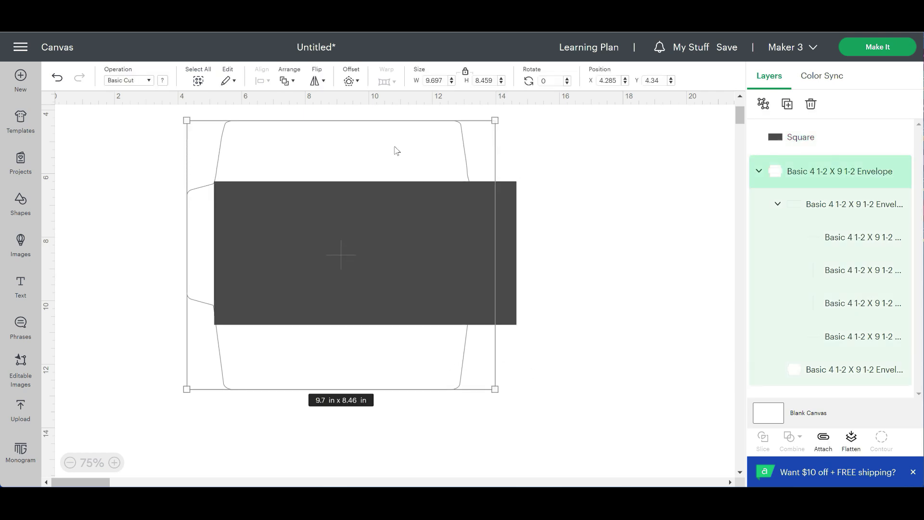
drag(495, 388, 559, 445)
drag(383, 306, 376, 287)
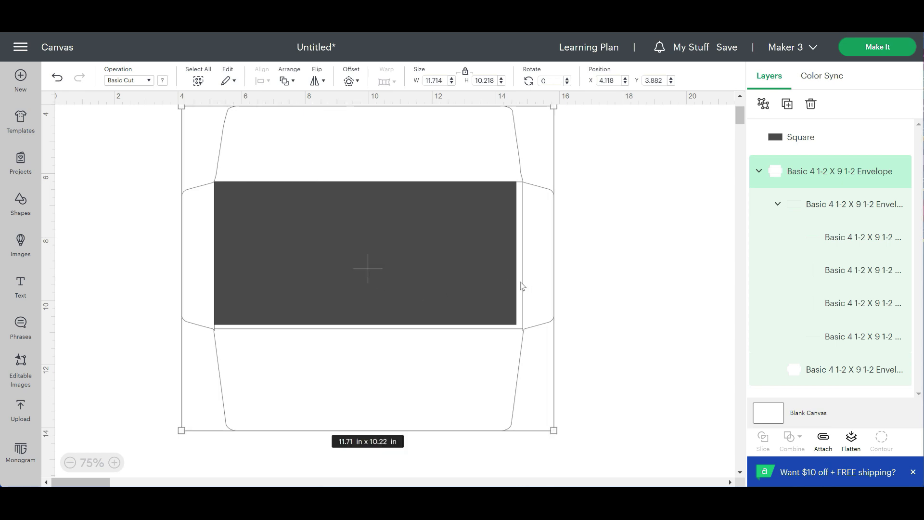
drag(553, 429, 546, 422)
drag(397, 314, 397, 315)
key(ctrl+z)
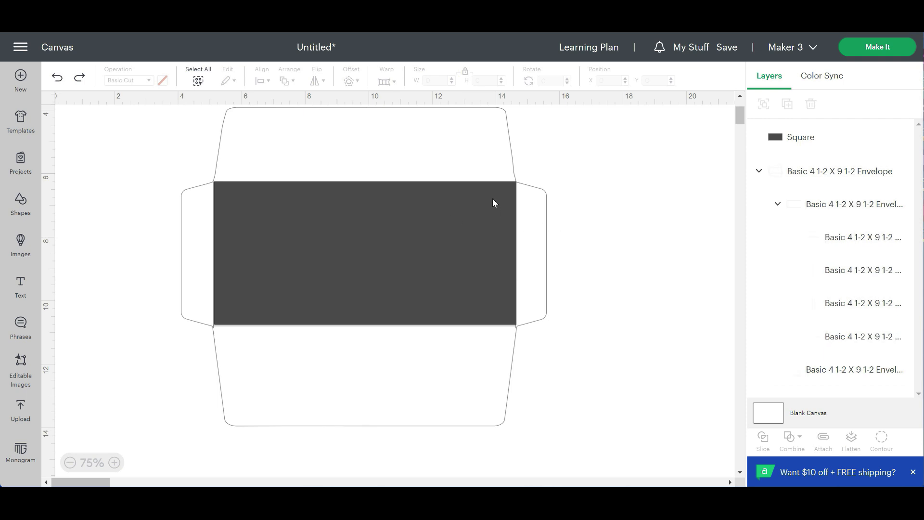
click(492, 202)
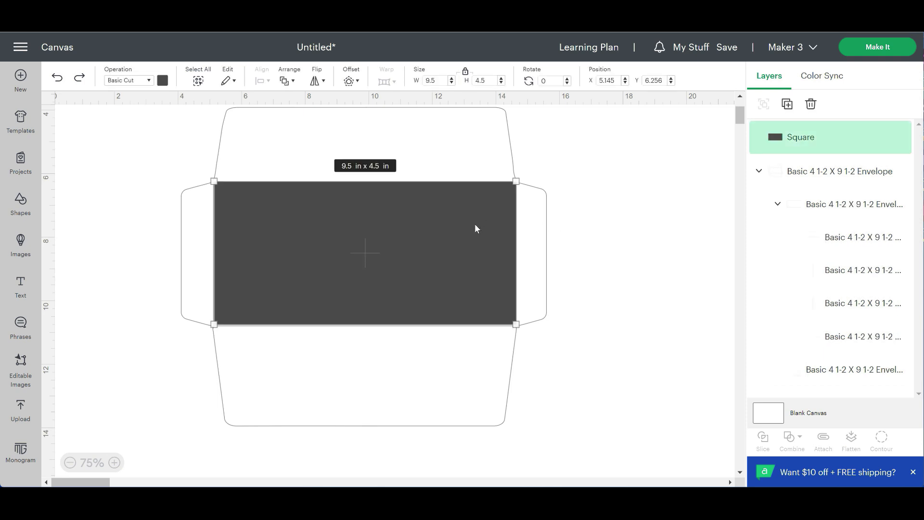
key(Delete)
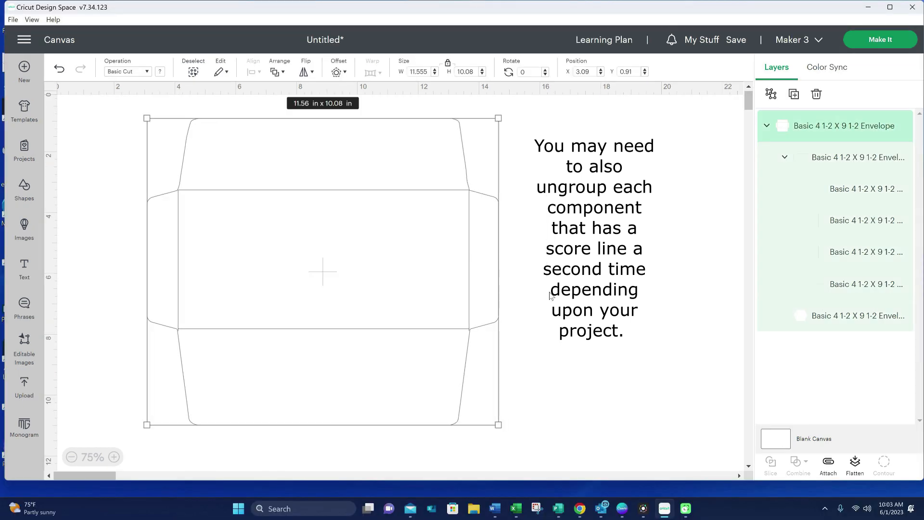
- Ungroup the envelope and set the operation of its centre-panel fold lines to Score
click(771, 94)
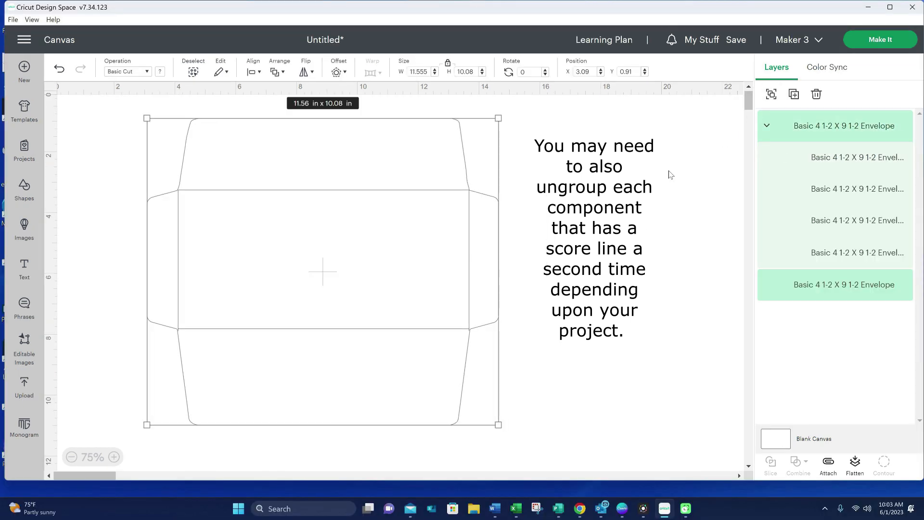
click(677, 165)
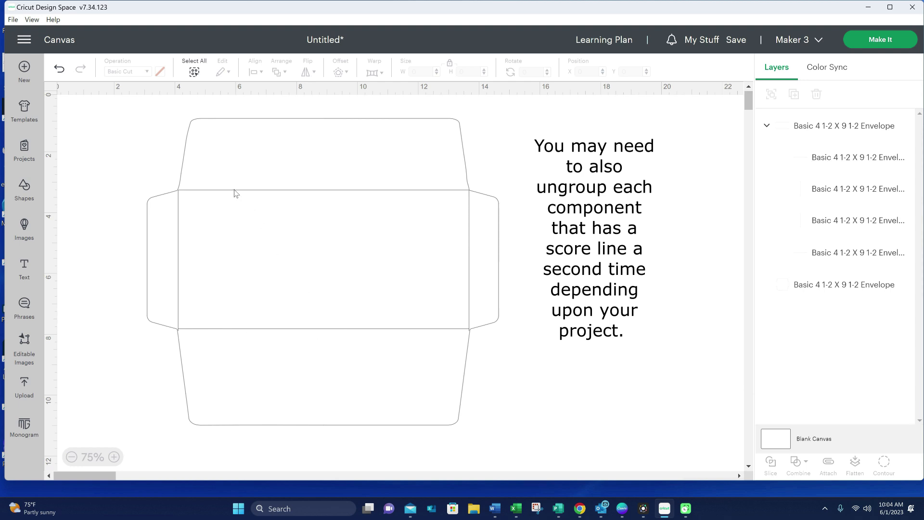
click(232, 205)
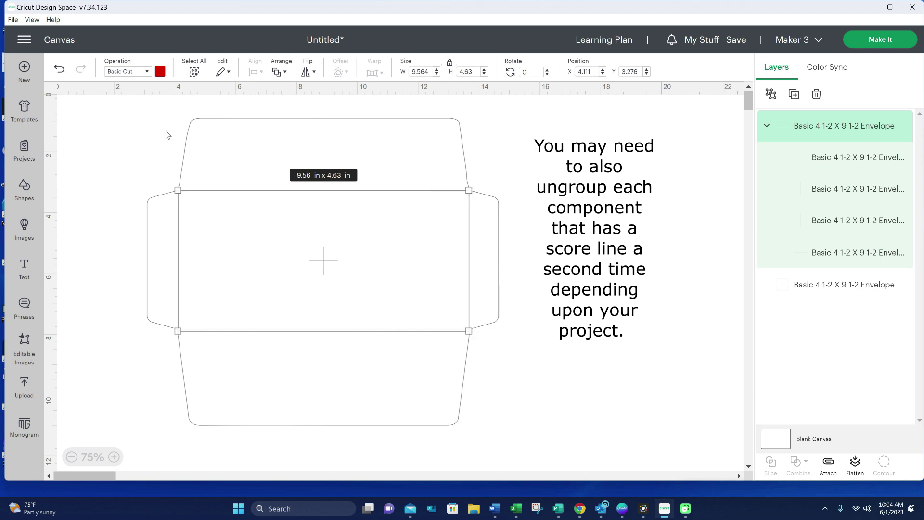
click(147, 72)
click(142, 248)
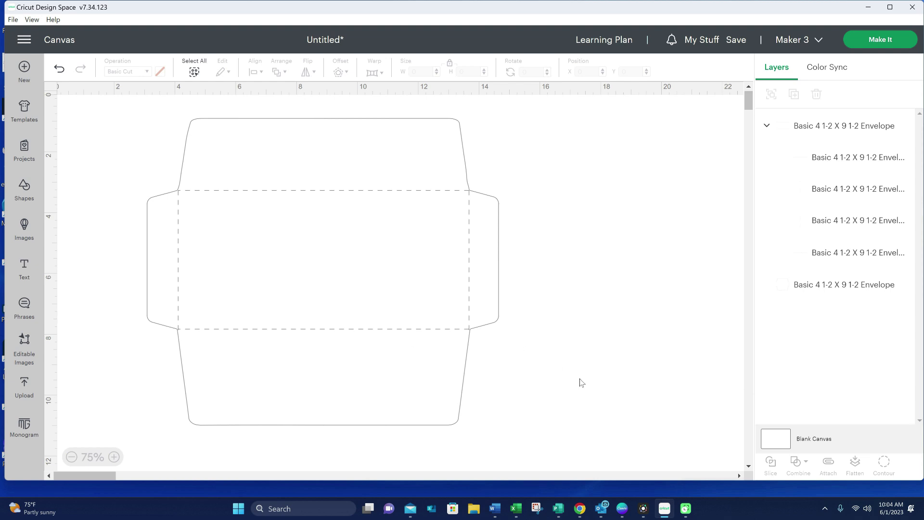
- Attach the score lines and the envelope outline to each other, and send the project to mat preparation
drag(583, 379, 102, 115)
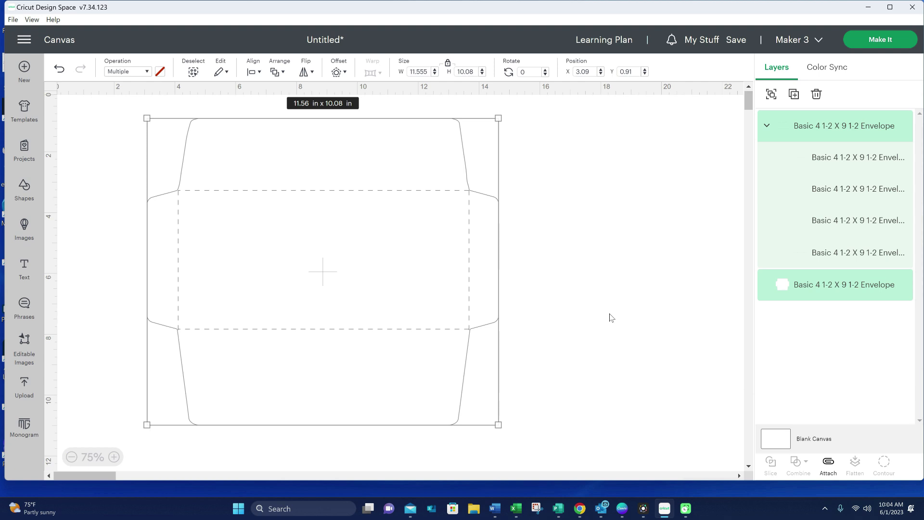
click(828, 464)
click(708, 239)
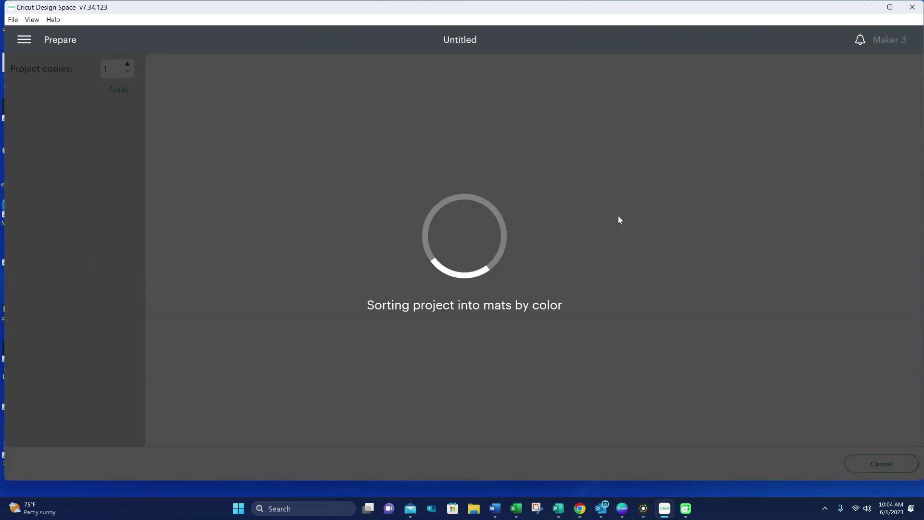
- Examine the envelope's cut and score layout on the 12 in x 24 in mat preview
scroll(575, 263, down, 8)
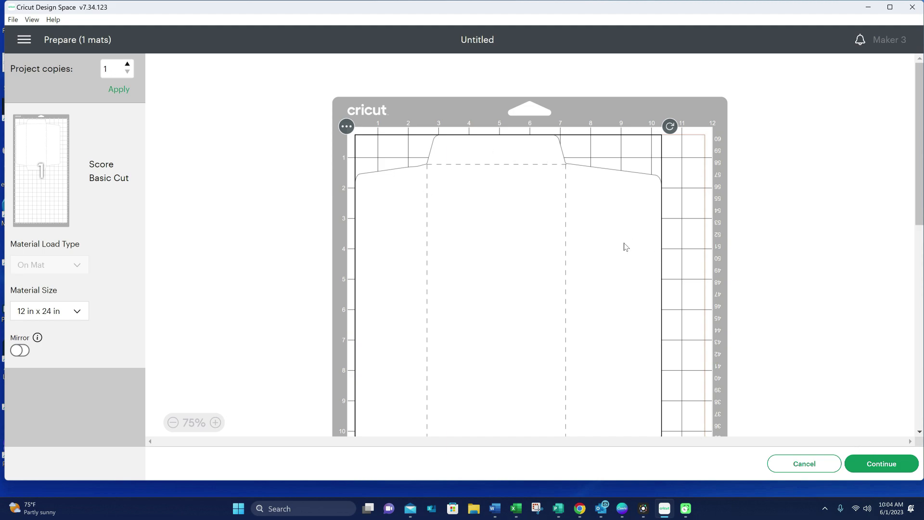
scroll(624, 250, down, 3)
scroll(620, 257, up, 2)
scroll(620, 257, down, 2)
scroll(619, 261, up, 2)
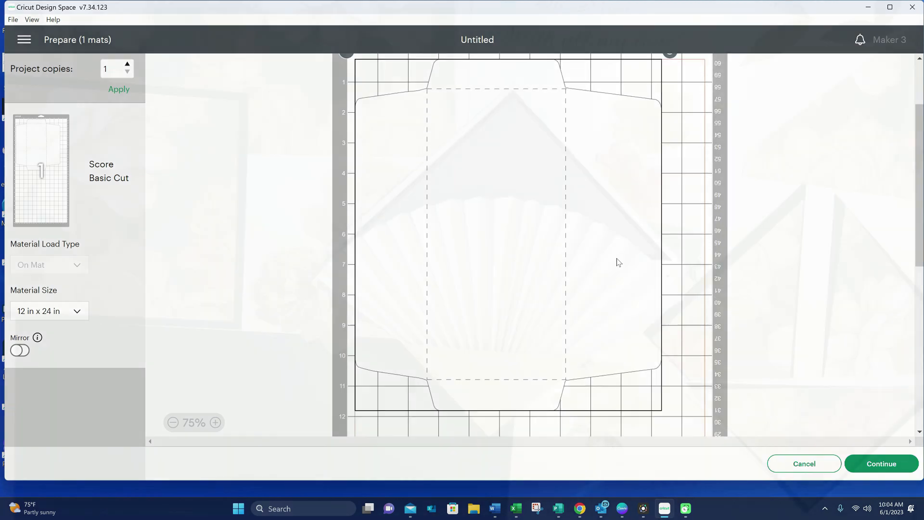